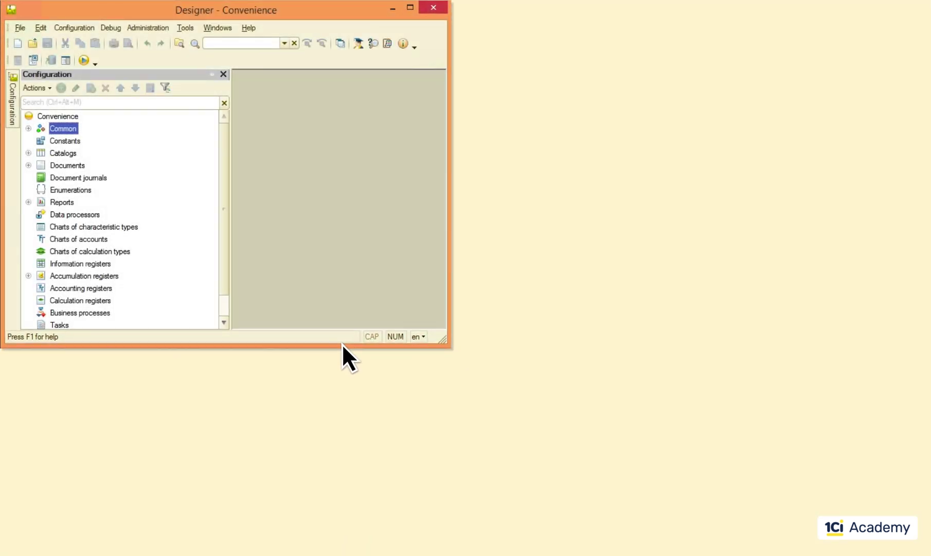
- Start the Convenience configuration in debug mode to open the Sales document list
left_click(83, 60)
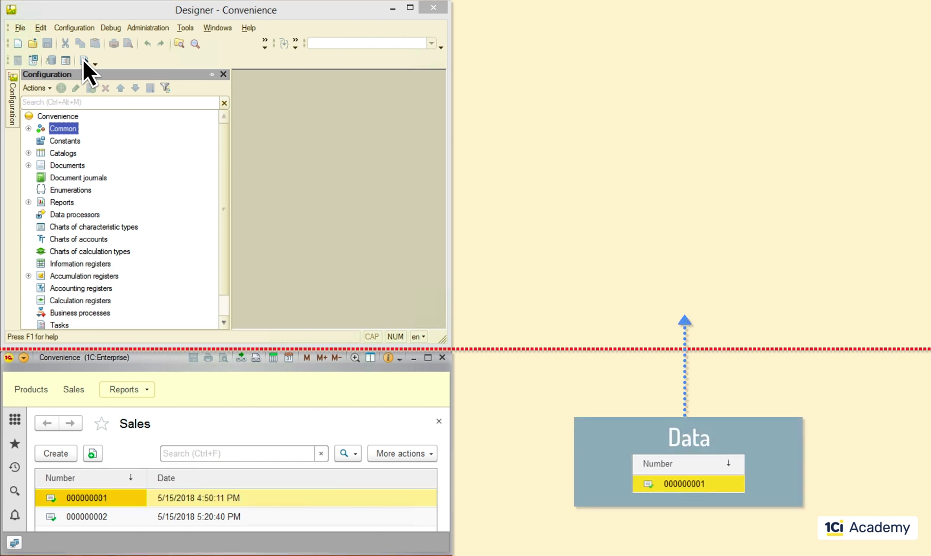
- Expand Documents and then the Sales document in the configuration tree
left_click(28, 166)
left_click(40, 202)
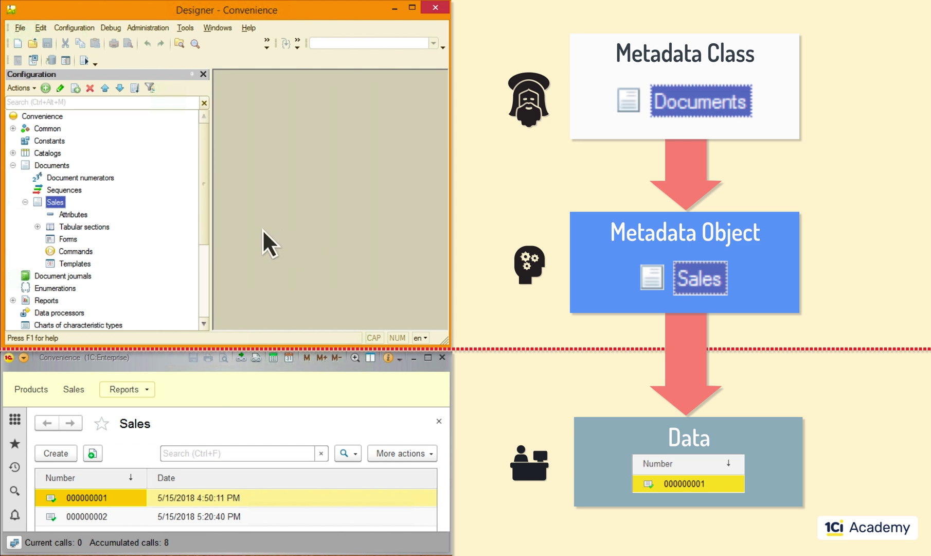
- Open the Sales properties and view the Ref, Number, Date, Posted and DeletionMark attributes
right_click(52, 203)
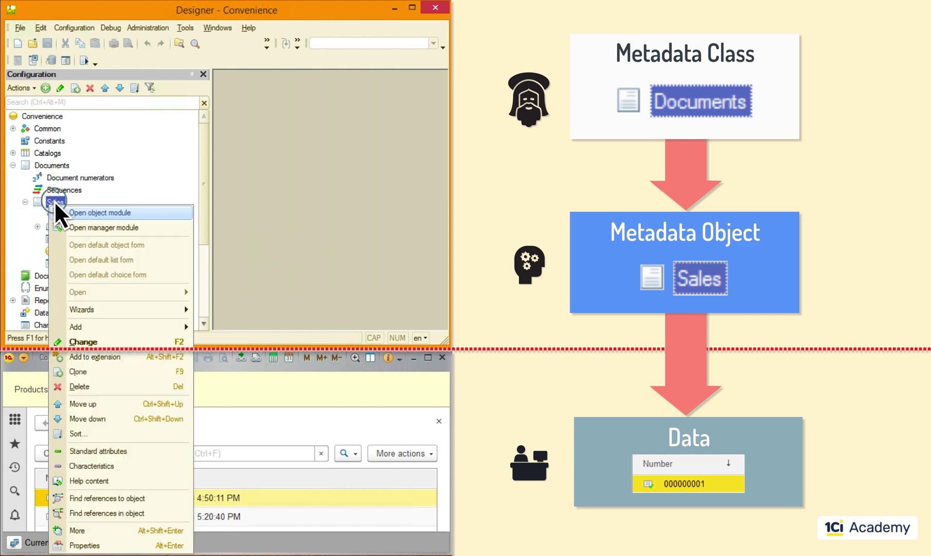
left_click(92, 545)
left_click_drag(427, 152, 427, 177)
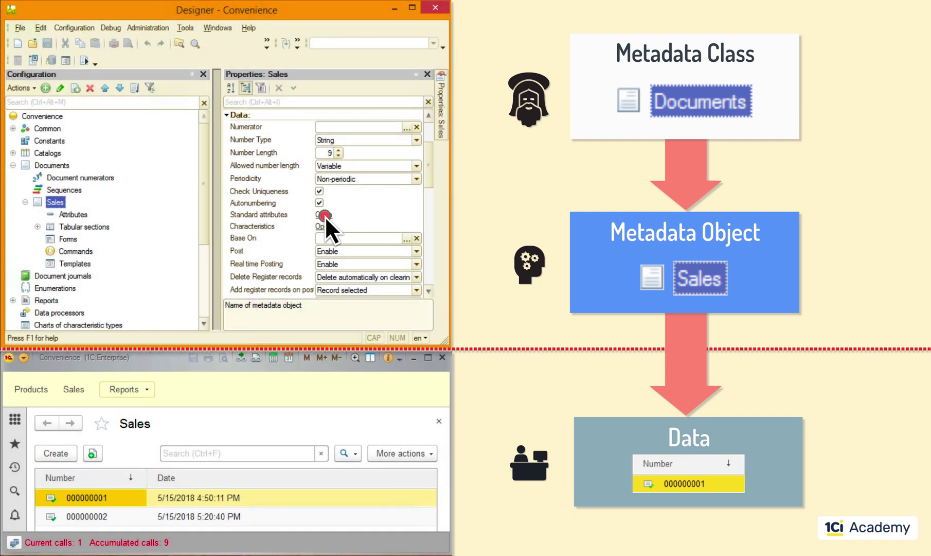
left_click(324, 215)
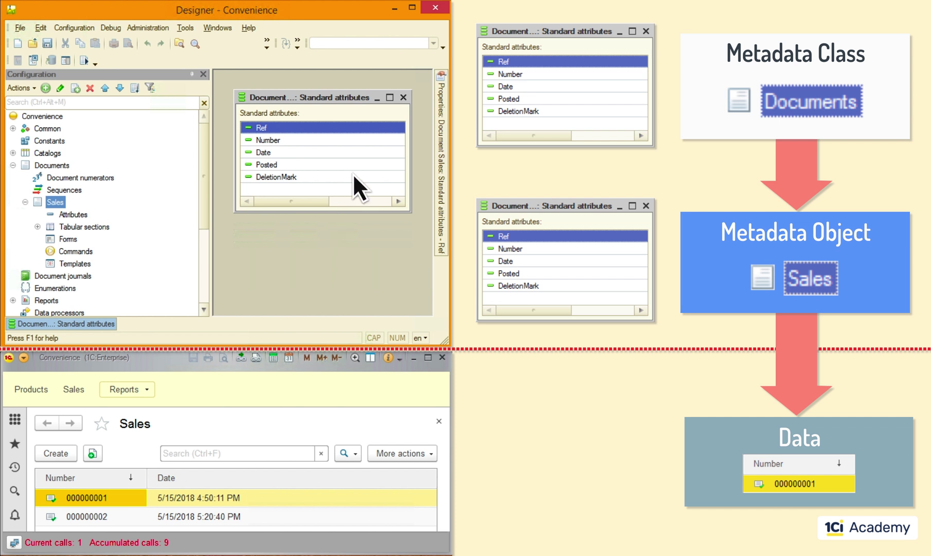
- Add a new PaymentMethod attribute to the Sales document
left_click(403, 97)
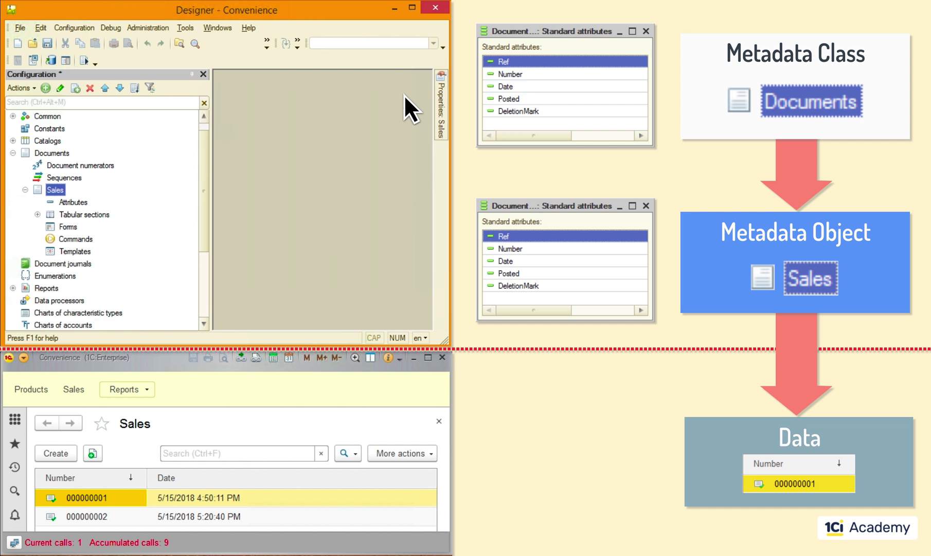
right_click(69, 201)
left_click(105, 212)
type("PaymentMethod")
key("Tab")
left_click(427, 74)
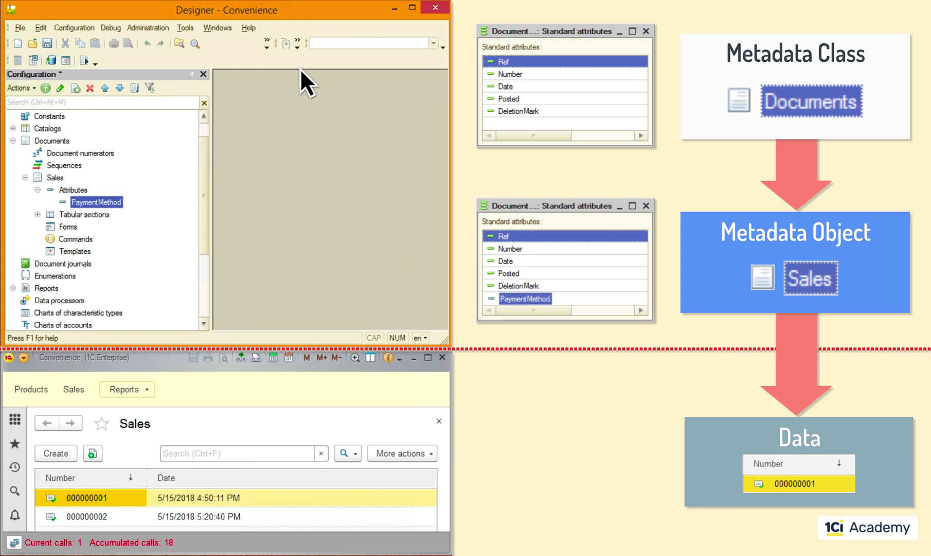
- Update the database, restart debugging and open the Sales list in the client
left_click(64, 59)
left_click(198, 195)
left_click(83, 60)
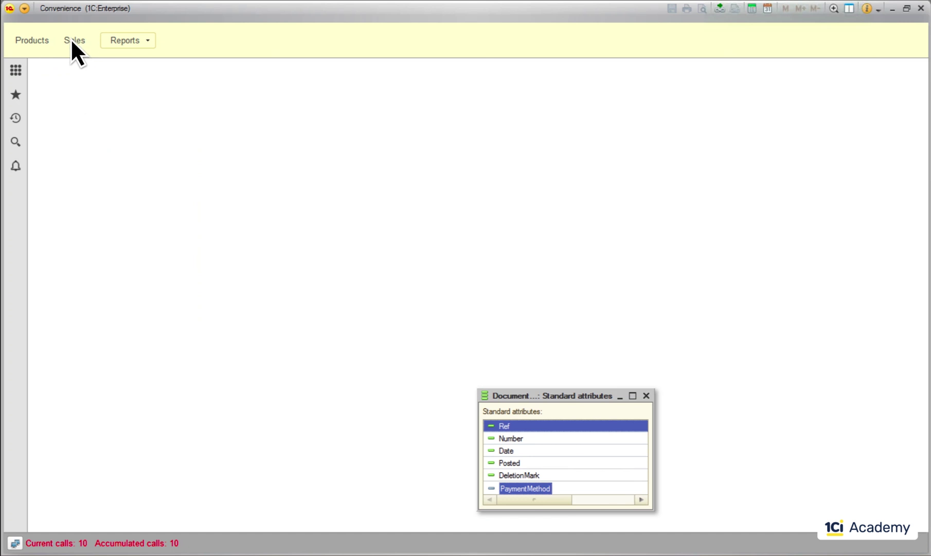
left_click(71, 40)
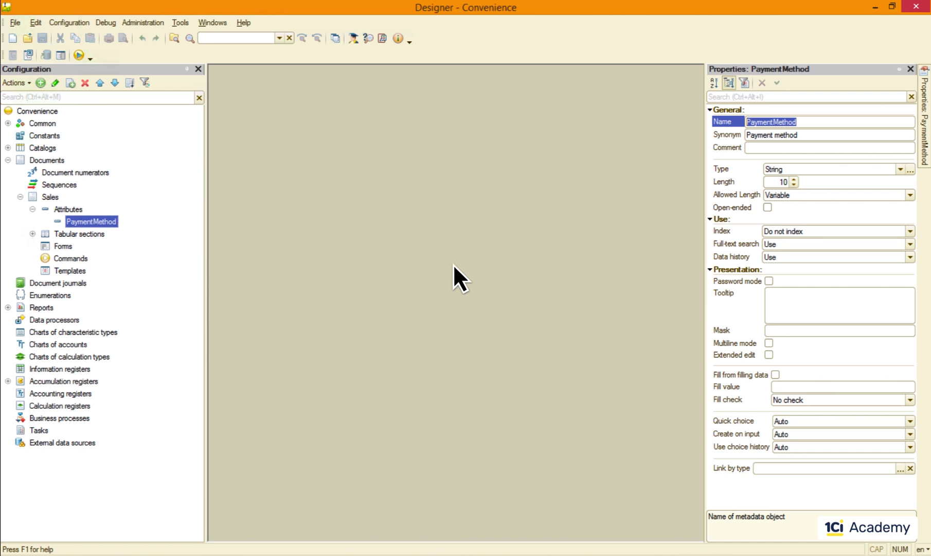
left_click(909, 169)
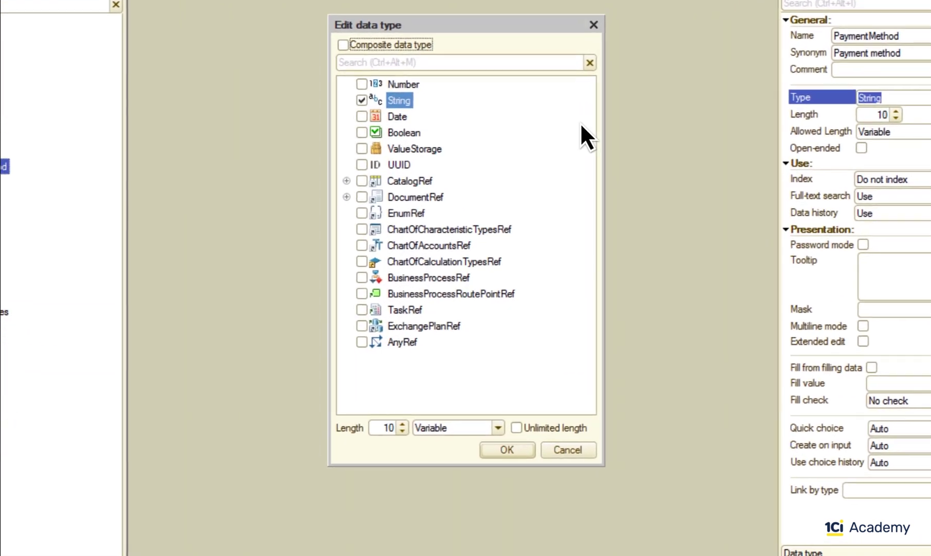
left_click(362, 84)
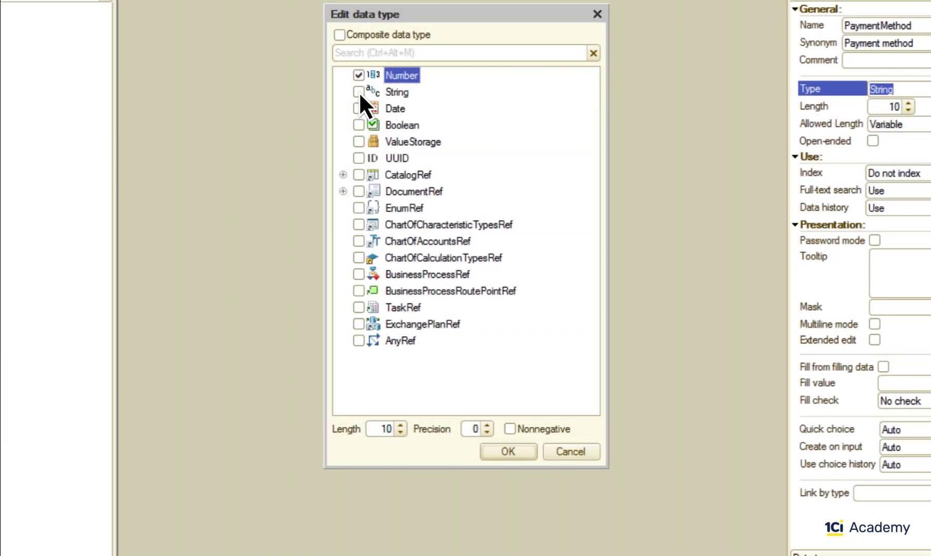
left_click(359, 92)
left_click(499, 428)
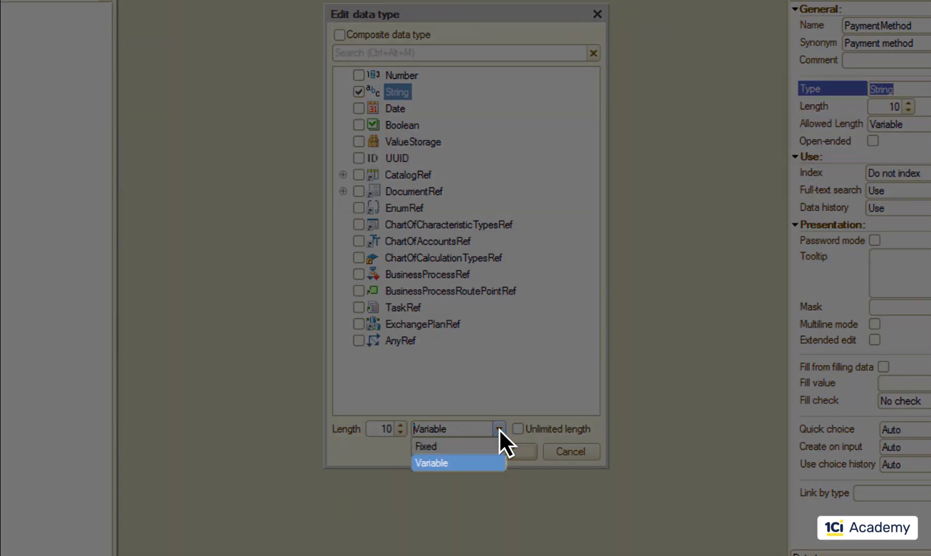
left_click(499, 429)
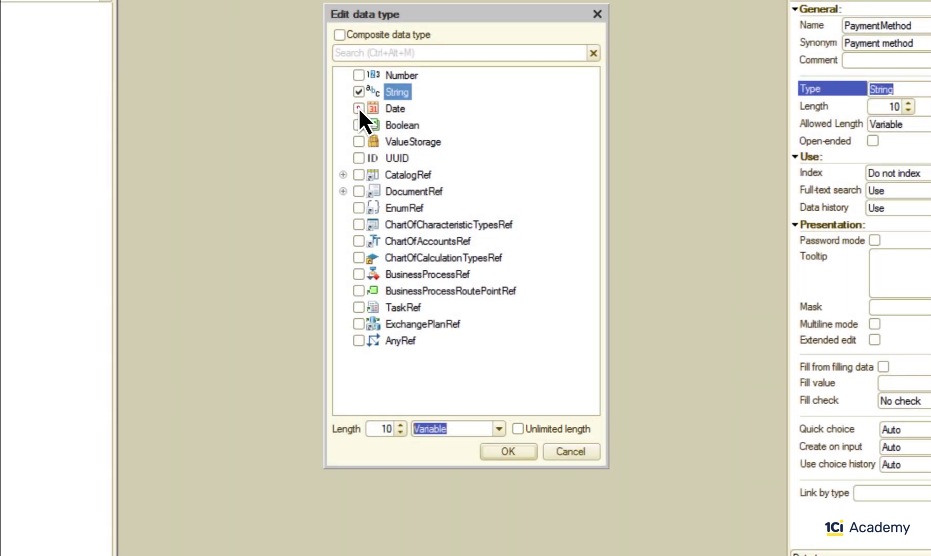
left_click(358, 108)
left_click(492, 428)
key("Down")
key("Down")
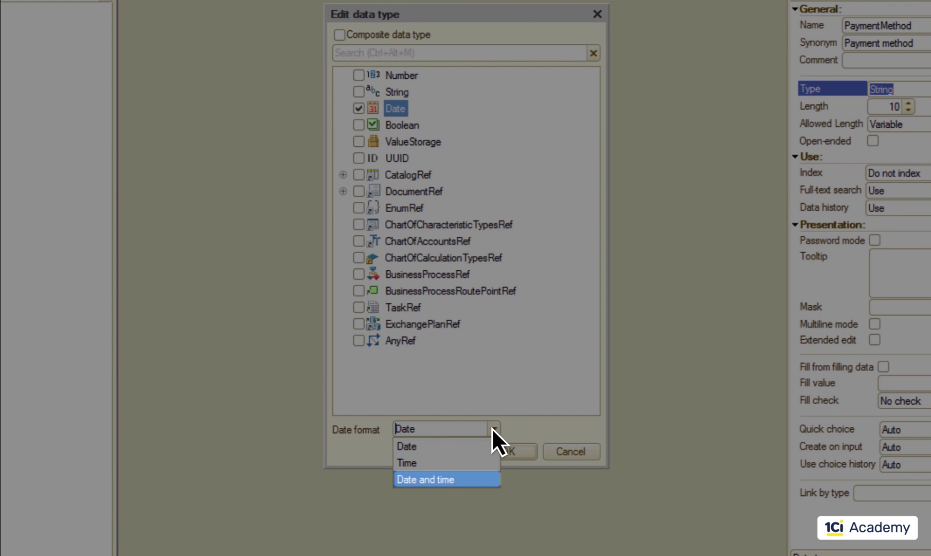
key("Escape")
left_click(359, 123)
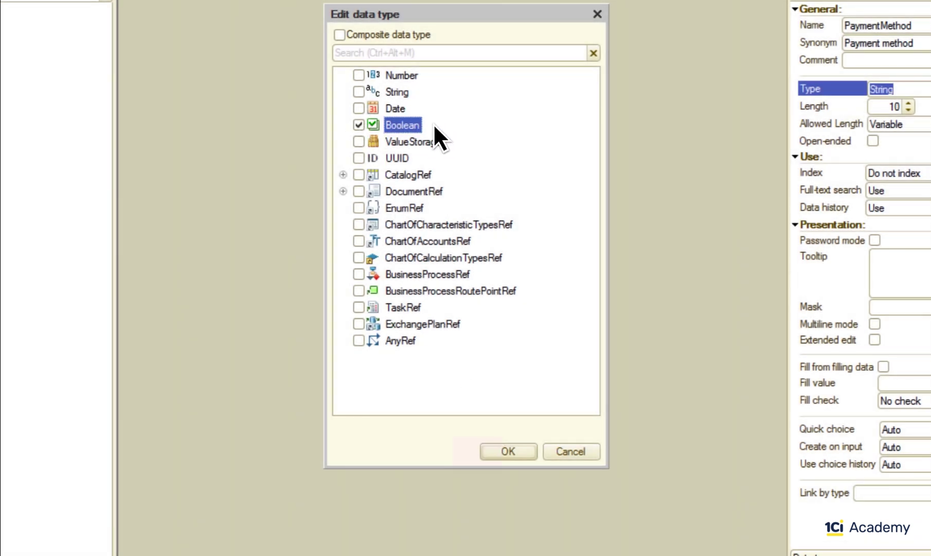
left_click(359, 140)
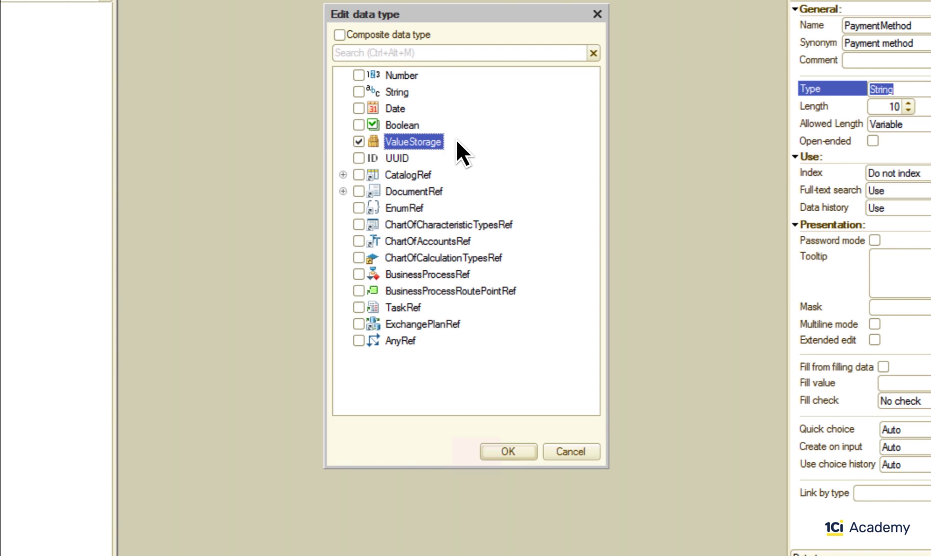
left_click(358, 158)
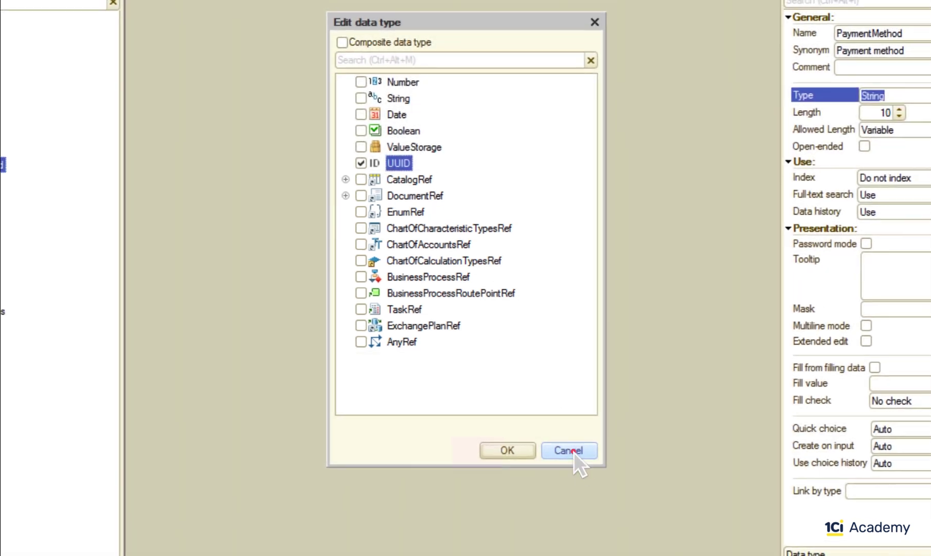
left_click(572, 451)
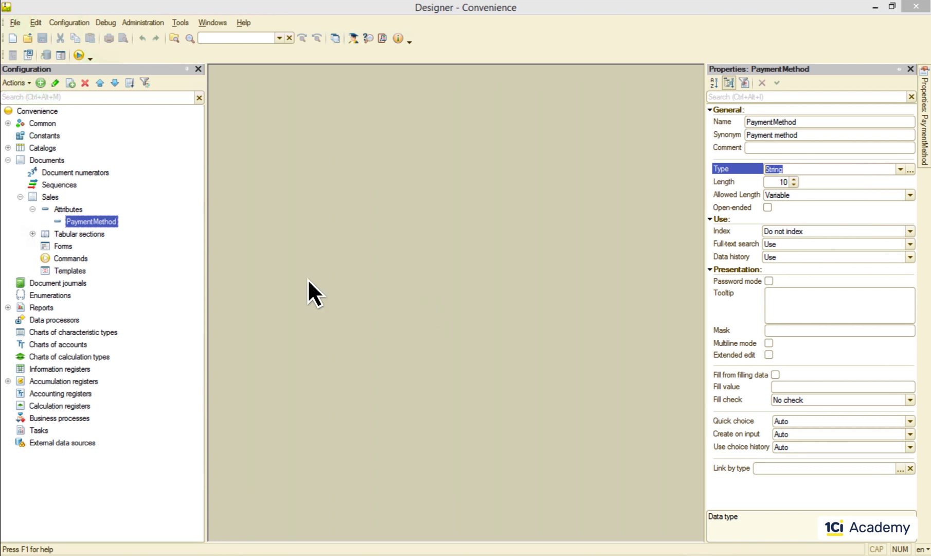
- Inspect the Product attribute's CatalogRef.Products type in the Products tabular section
left_click(32, 232)
double_click(88, 257)
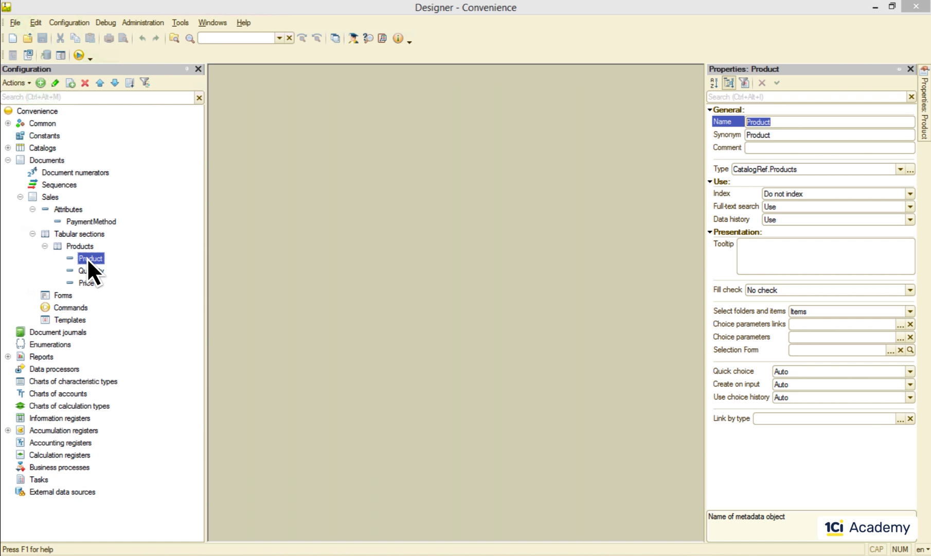
left_click(908, 168)
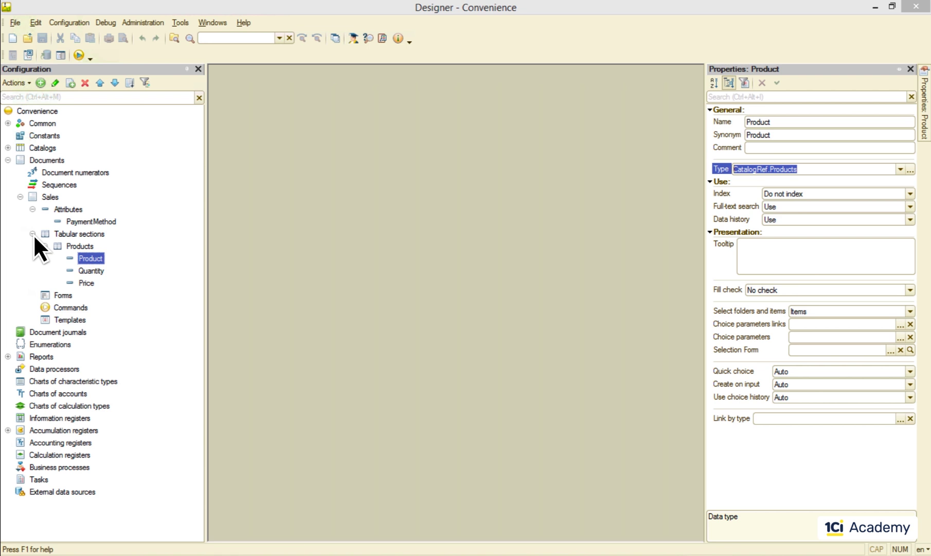
left_click(33, 234)
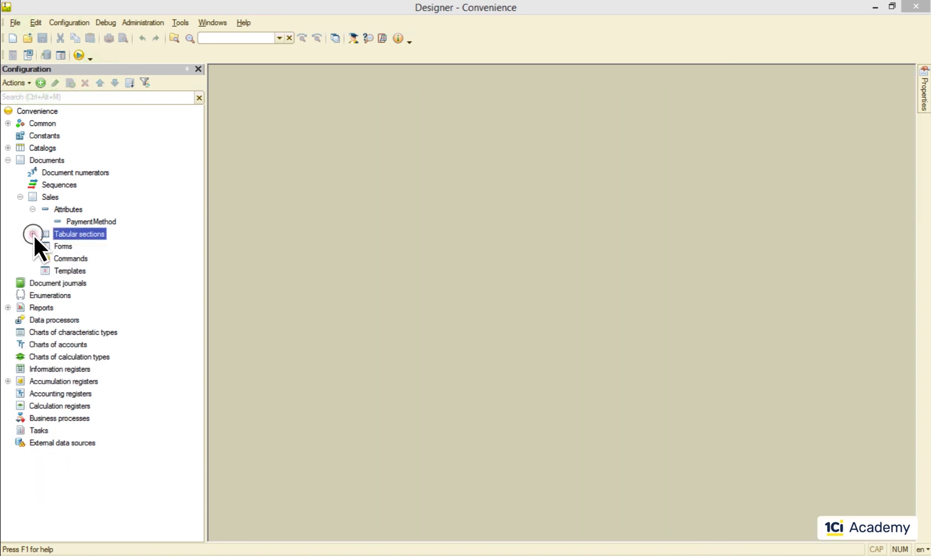
double_click(75, 220)
- Add Date, Boolean, DocumentRef and CatalogRef to PaymentMethod's composite type alongside String
left_click(818, 169)
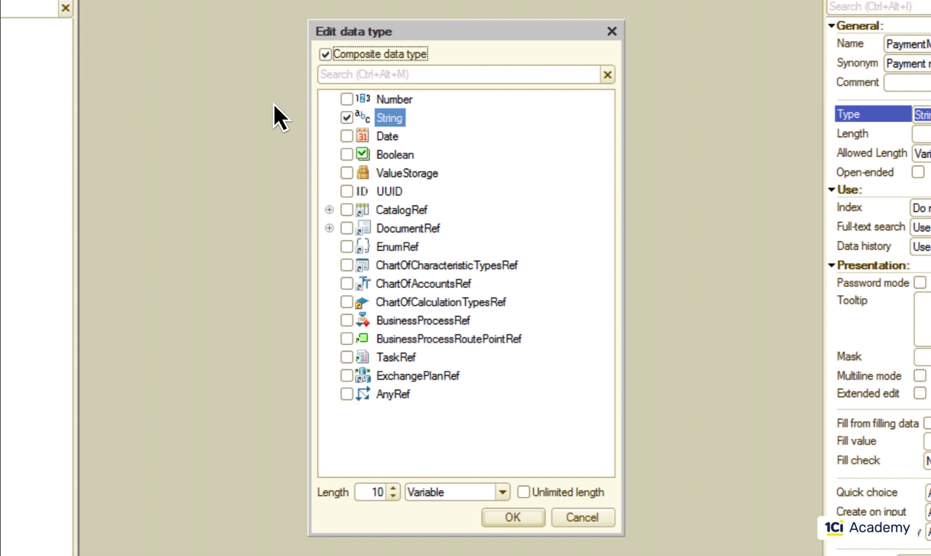
left_click(346, 135)
left_click(346, 154)
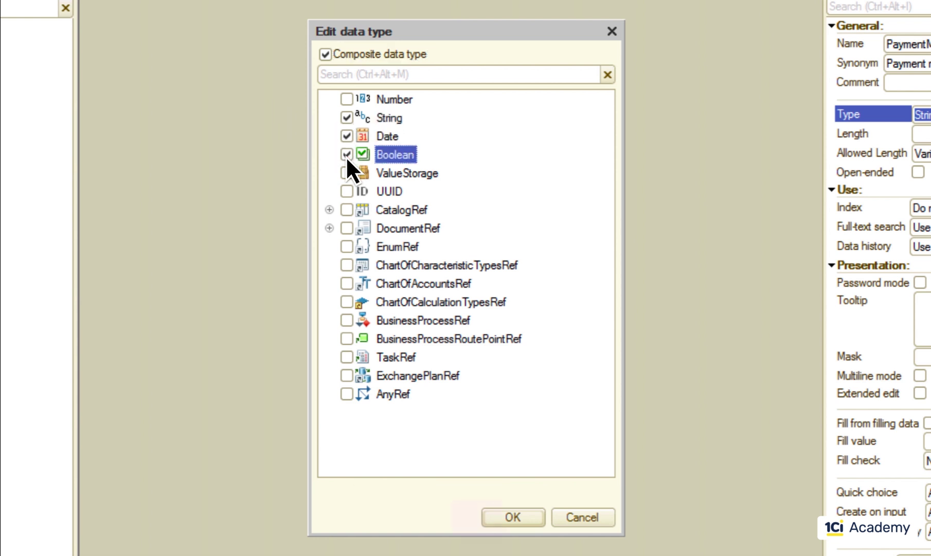
left_click(347, 228)
left_click(346, 209)
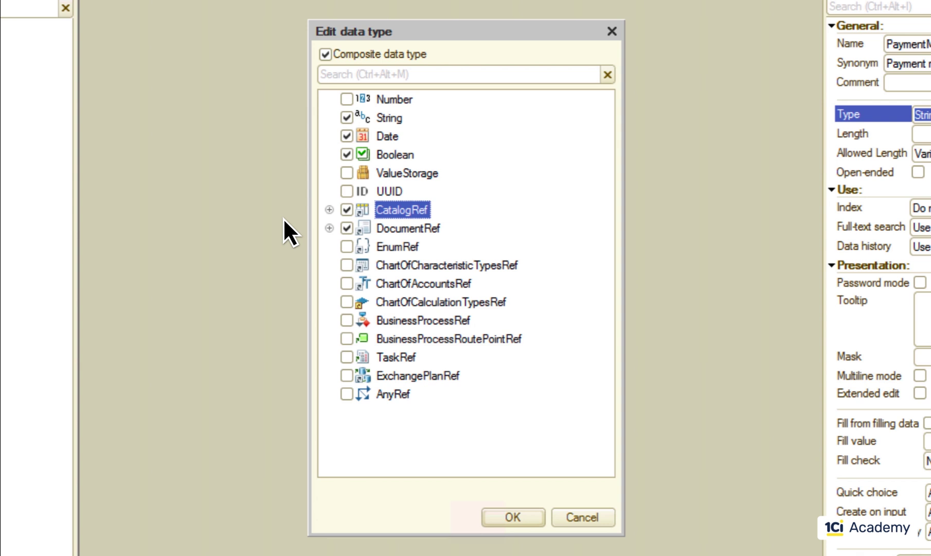
- Discard PaymentMethod's type change and add an AdditionalInfo attribute to Sales
left_click(574, 517)
left_click(68, 209)
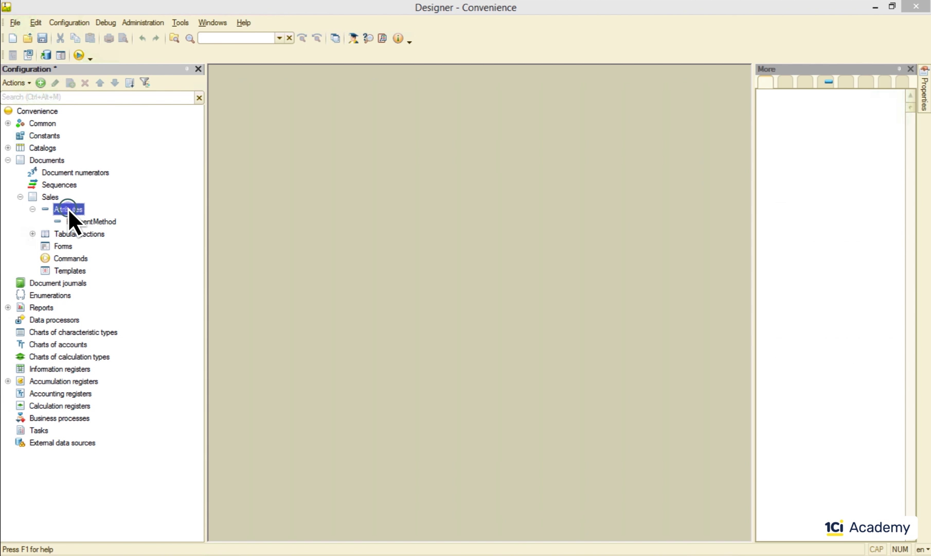
key("Insert")
type("AdditionalInfo")
key("Tab")
- Make AdditionalInfo composite with Number, Date, CatalogRef and DocumentRef, then update and run debugging
left_click(910, 170)
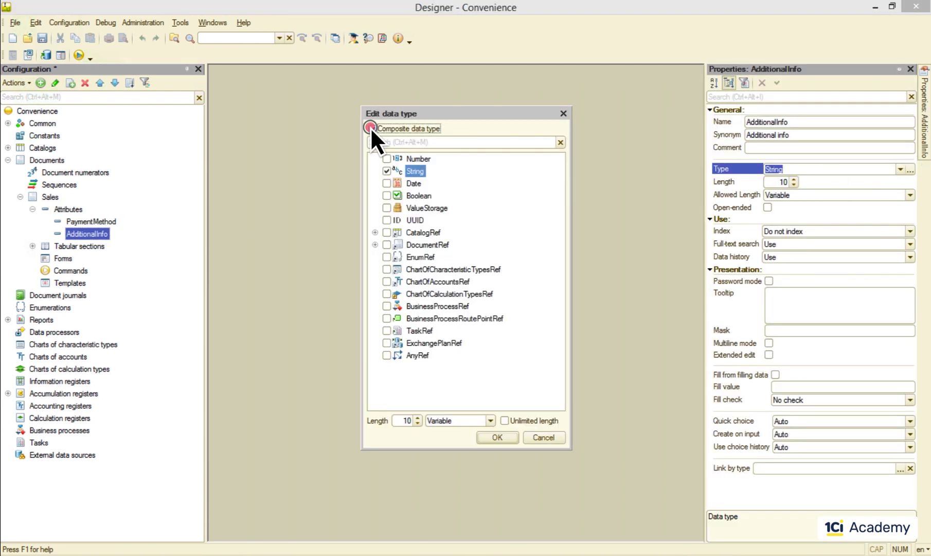
left_click(370, 128)
left_click(386, 159)
left_click(386, 183)
left_click(385, 232)
left_click(386, 245)
left_click(496, 437)
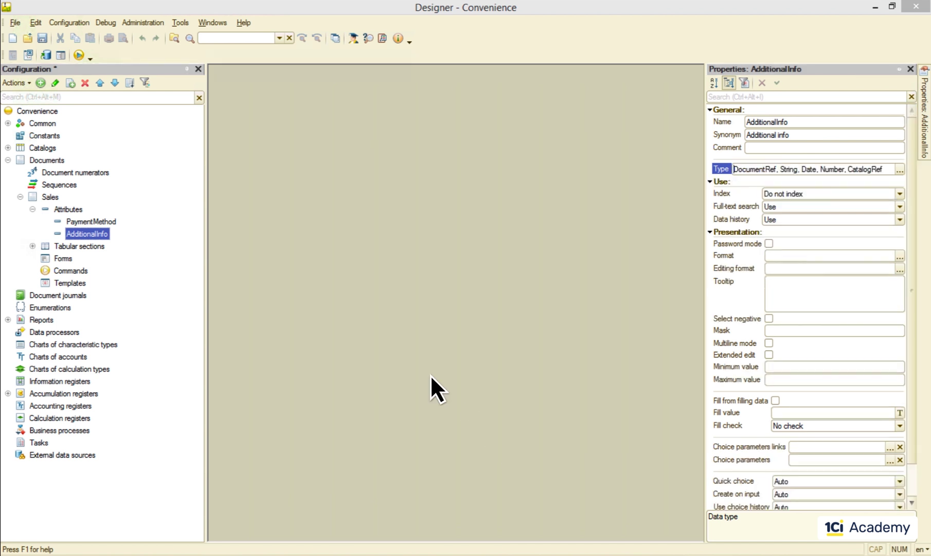
left_click(79, 55)
left_click(411, 299)
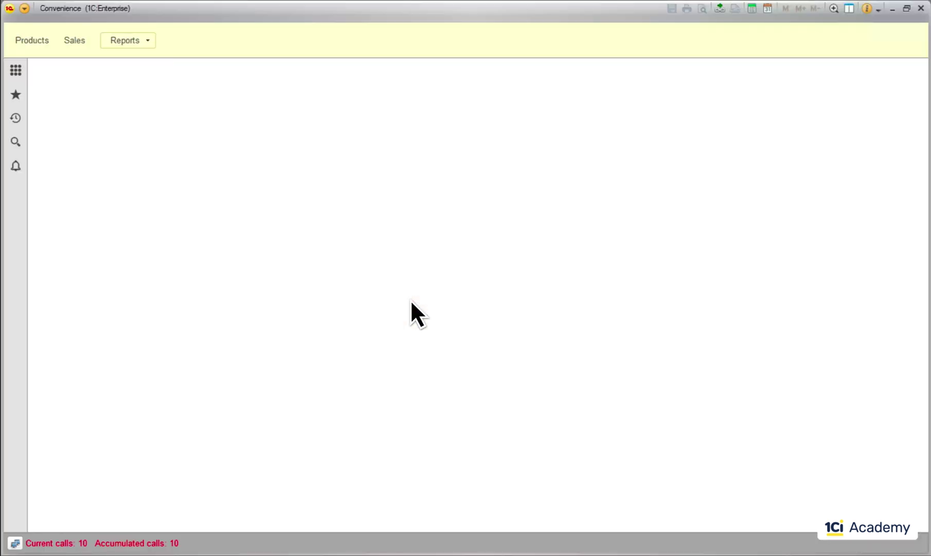
- Set Additional info on sales document 000000002 to the Date 6/19/2018 and post it
left_click(71, 42)
double_click(84, 168)
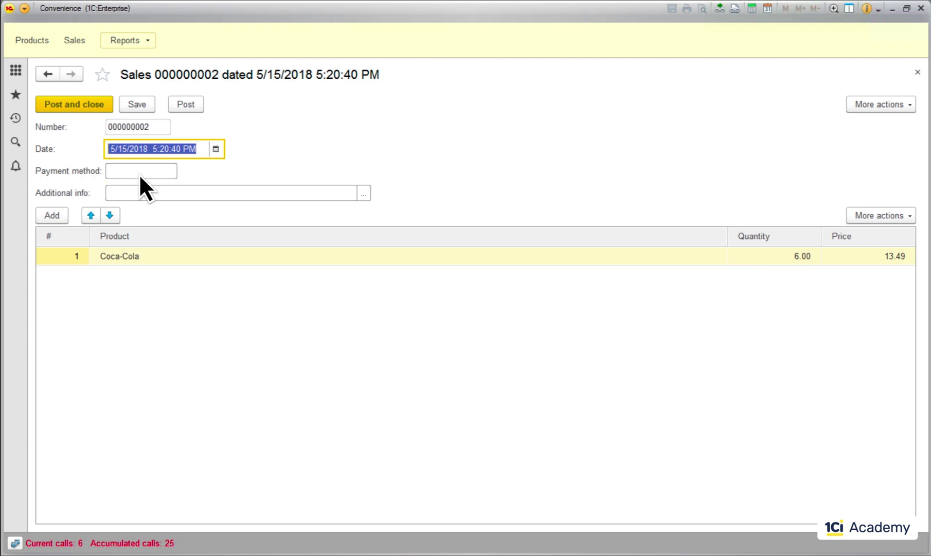
left_click(364, 192)
left_click(422, 239)
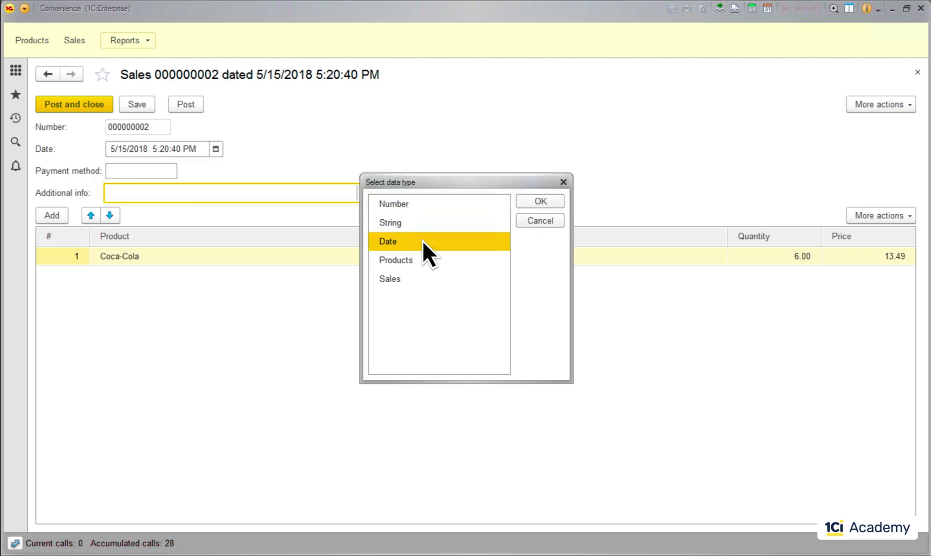
left_click(540, 200)
left_click(256, 316)
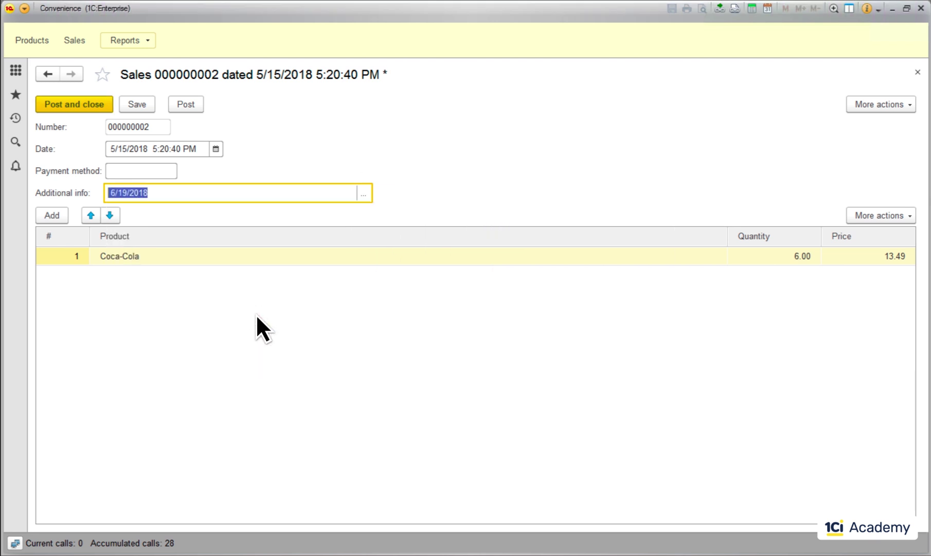
left_click(75, 105)
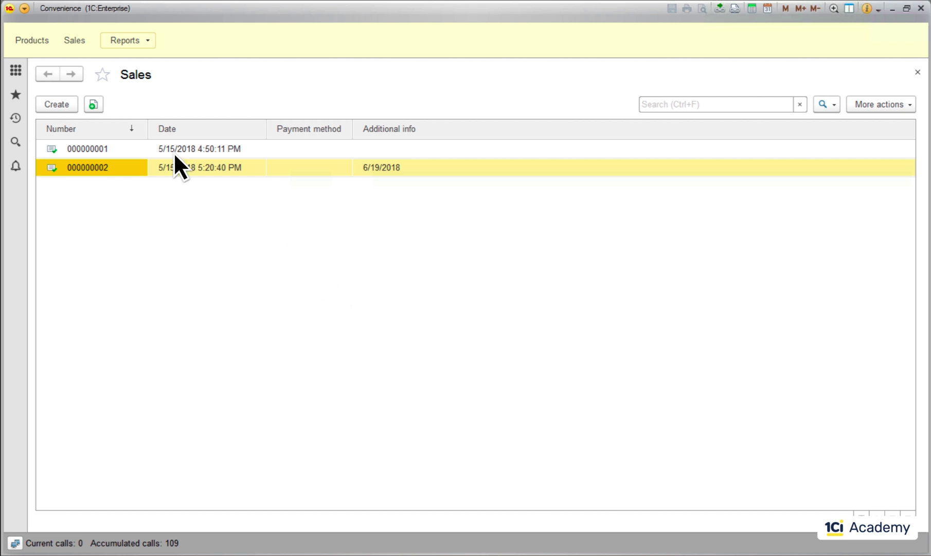
- Rename the Coca-Cola product to 'Diet Coca-Cola' and save it
left_click(34, 42)
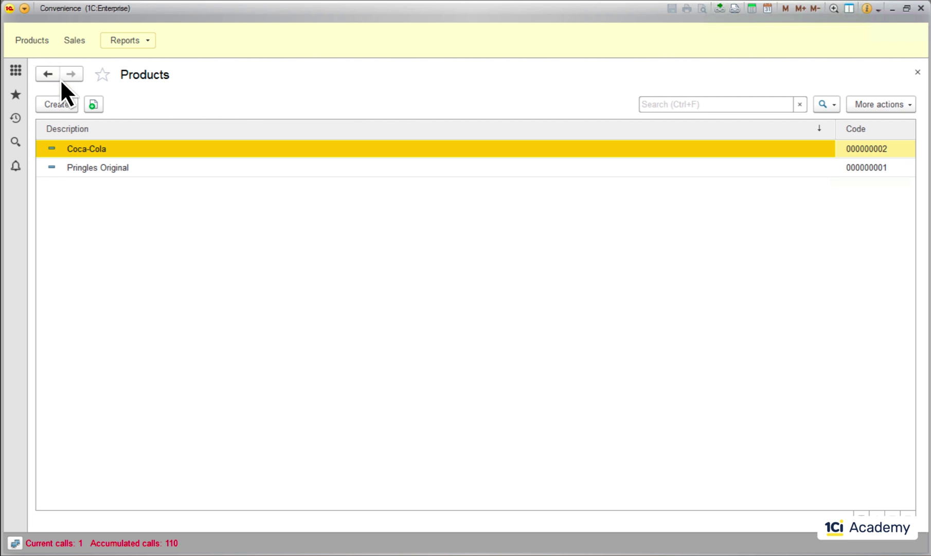
double_click(110, 150)
key("Home")
type("Diet")
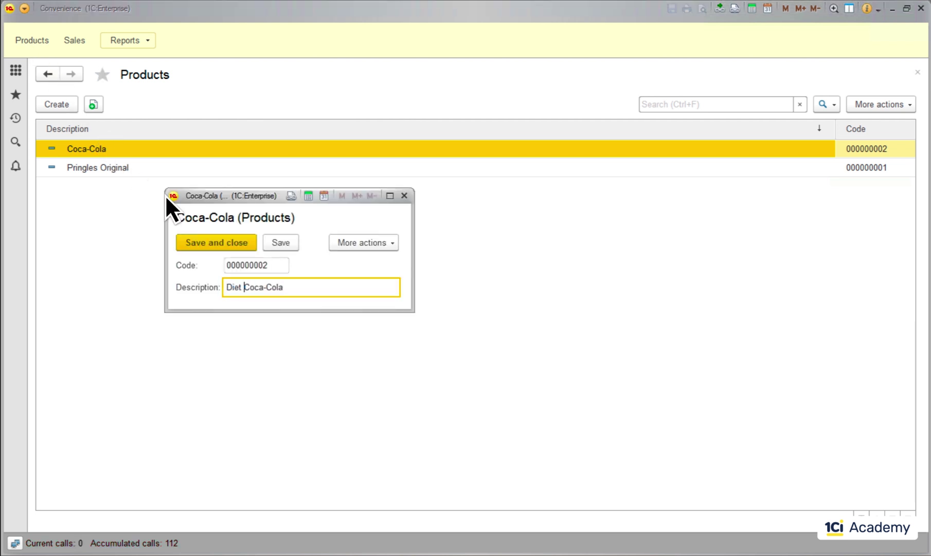
left_click(221, 240)
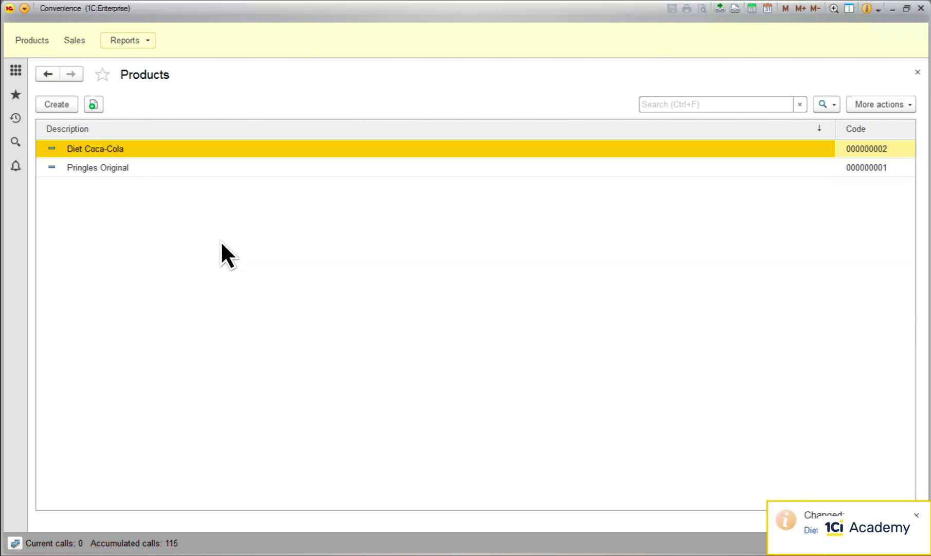
- Create a 'Duracell Batteries' product and open the Inventory report
left_click(52, 103)
type("Duracell Batteries")
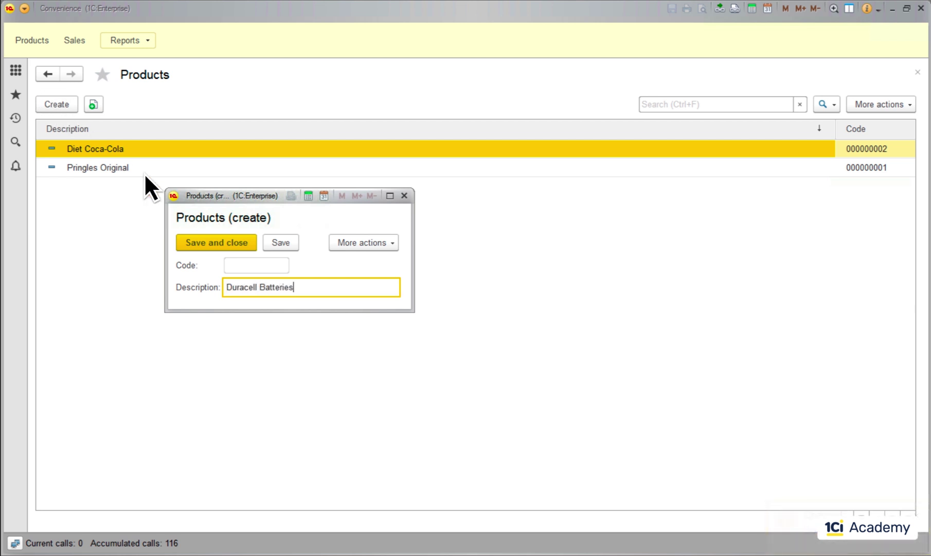
left_click(237, 242)
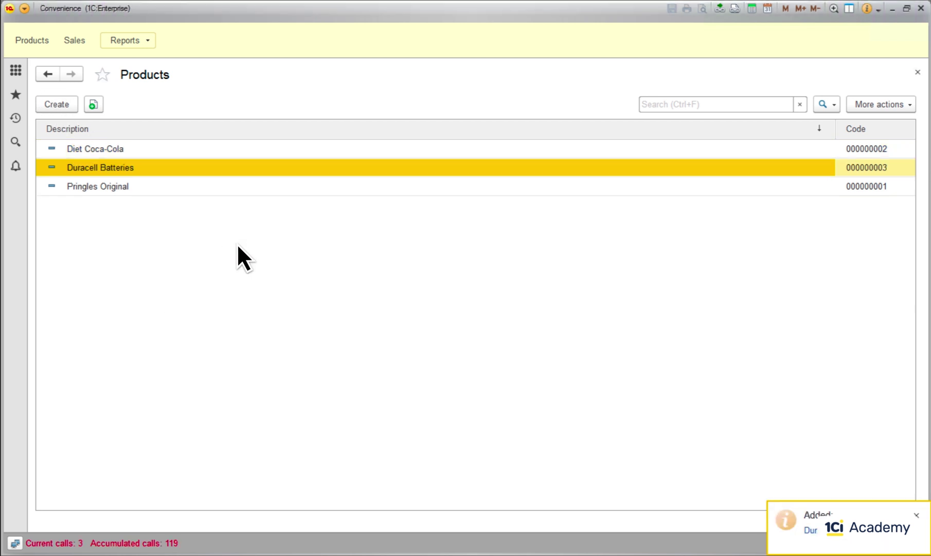
left_click(141, 39)
left_click(170, 60)
- Generate the Inventory report, then close it and the Products list
left_click(77, 105)
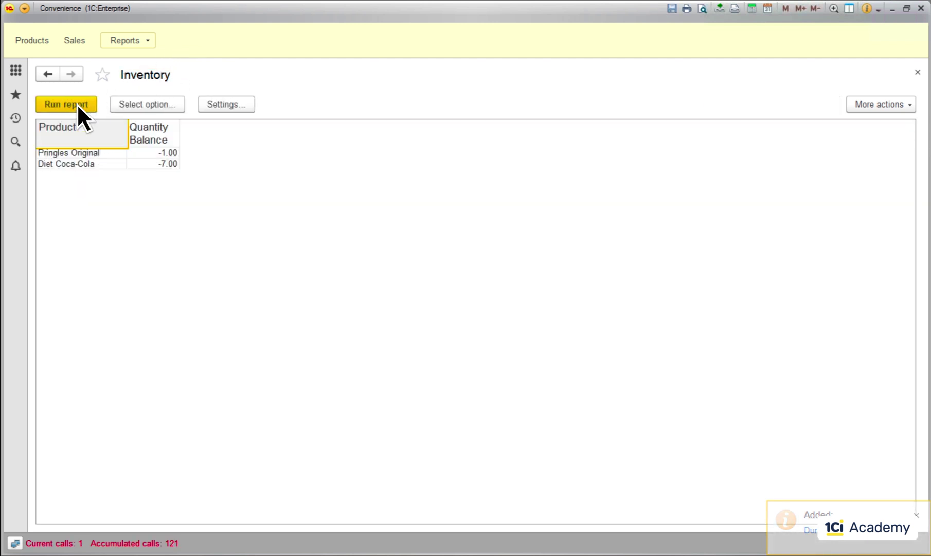
left_click(918, 73)
left_click(918, 73)
mouse_move(223, 555)
left_click(155, 503)
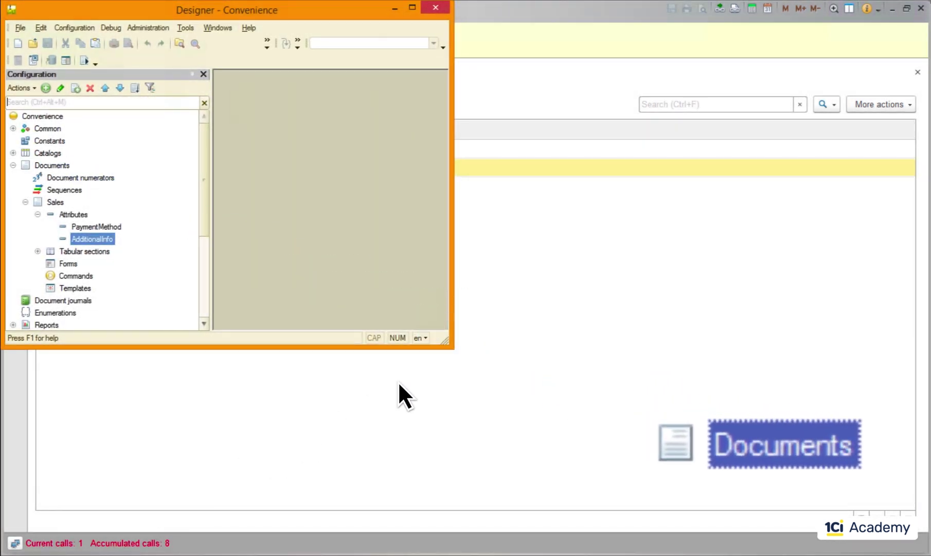
- Repost sales document 000000002 and close the running 1C:Enterprise application
left_click(483, 339)
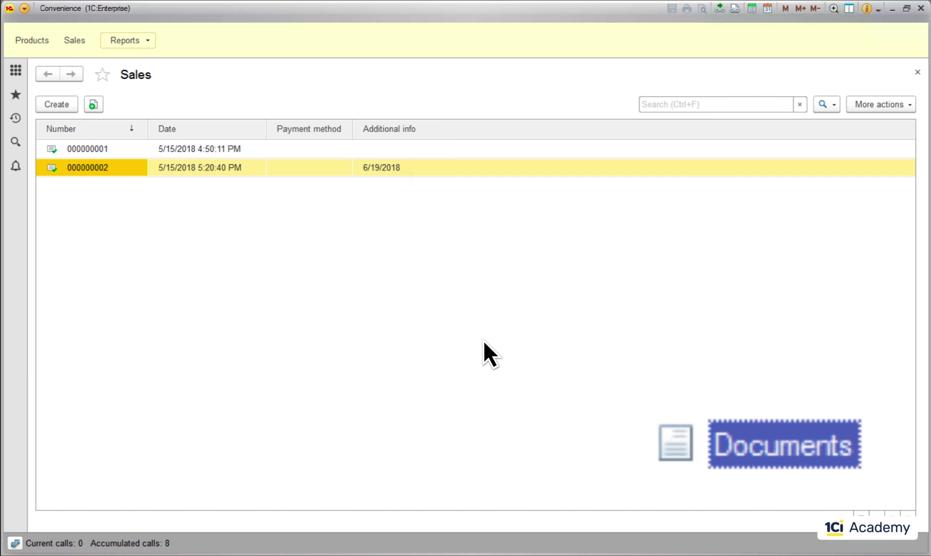
double_click(105, 167)
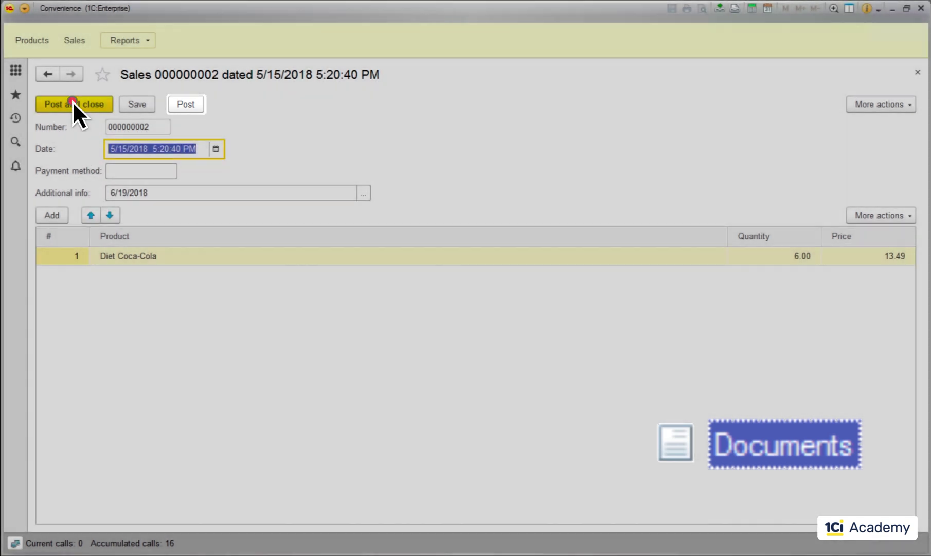
left_click(73, 102)
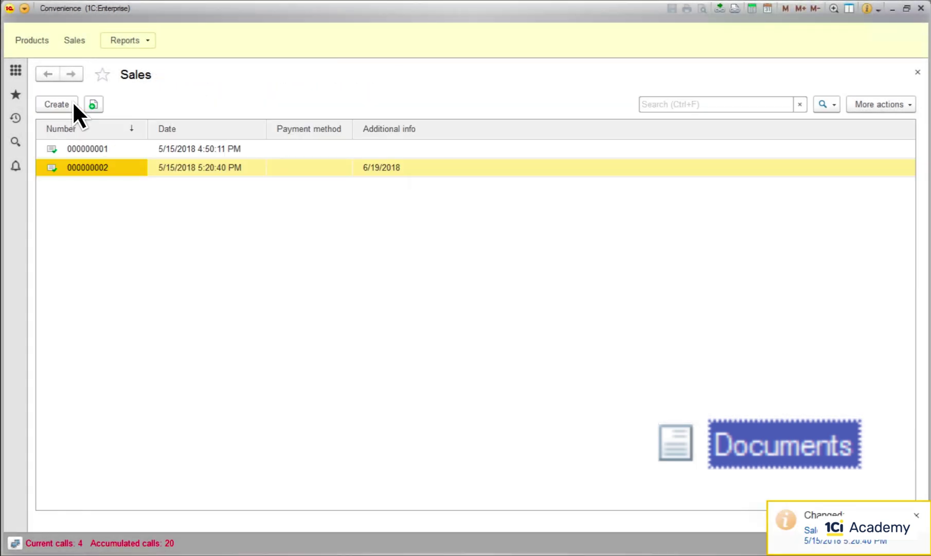
left_click(921, 9)
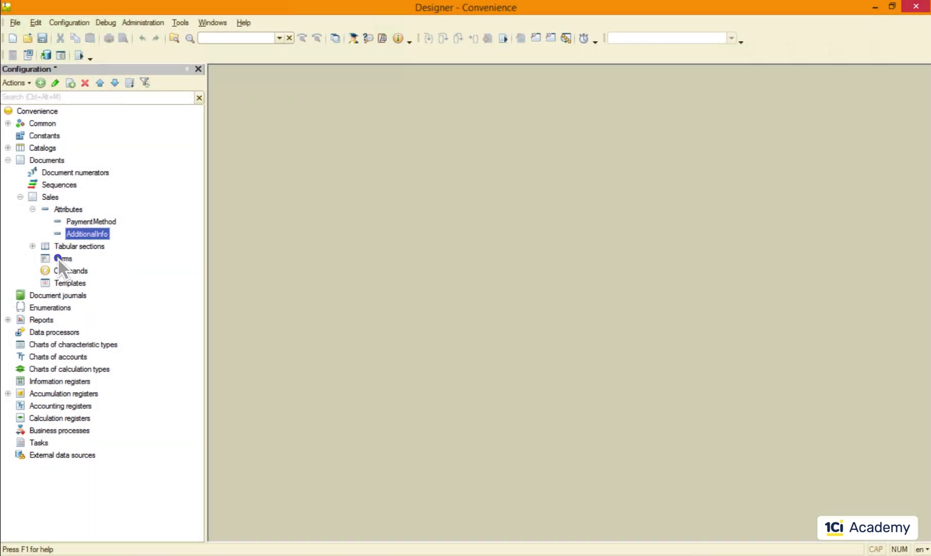
- Add a default DocumentForm to Sales via the Document Form Wizard
right_click(58, 259)
left_click(98, 267)
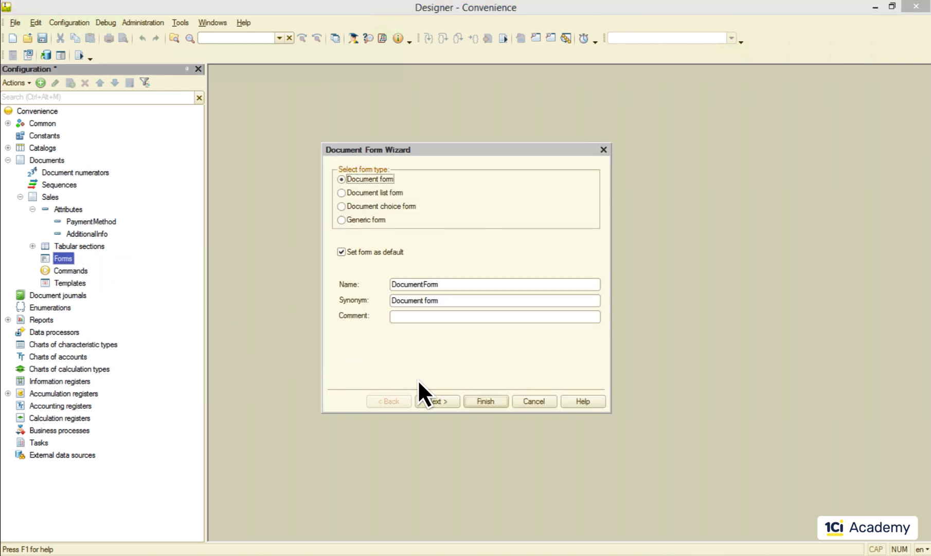
left_click(486, 401)
- Create an empty OnCreateAtServer(Cancel, StandardProcessing) handler in the form's module
double_click(507, 72)
double_click(234, 90)
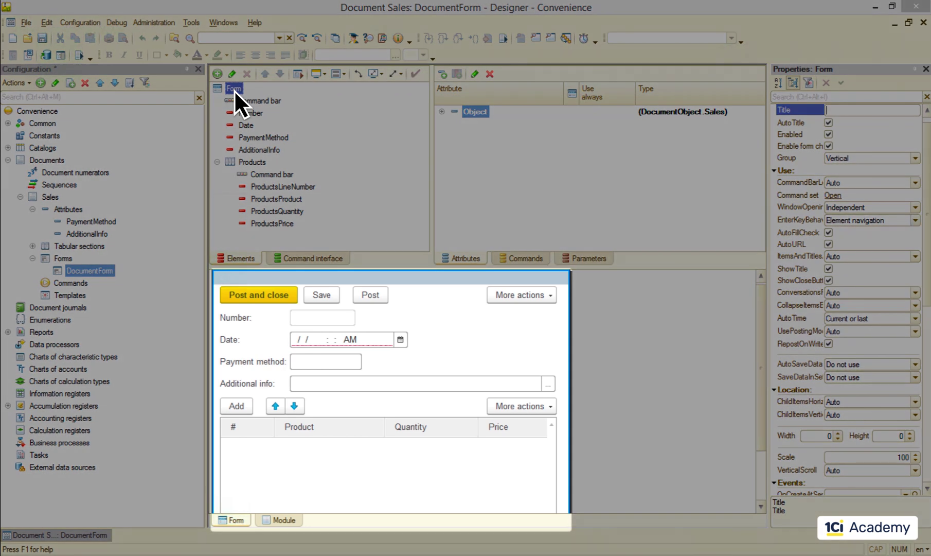
scroll(926, 304, "down", 5)
scroll(926, 303, "down", 2)
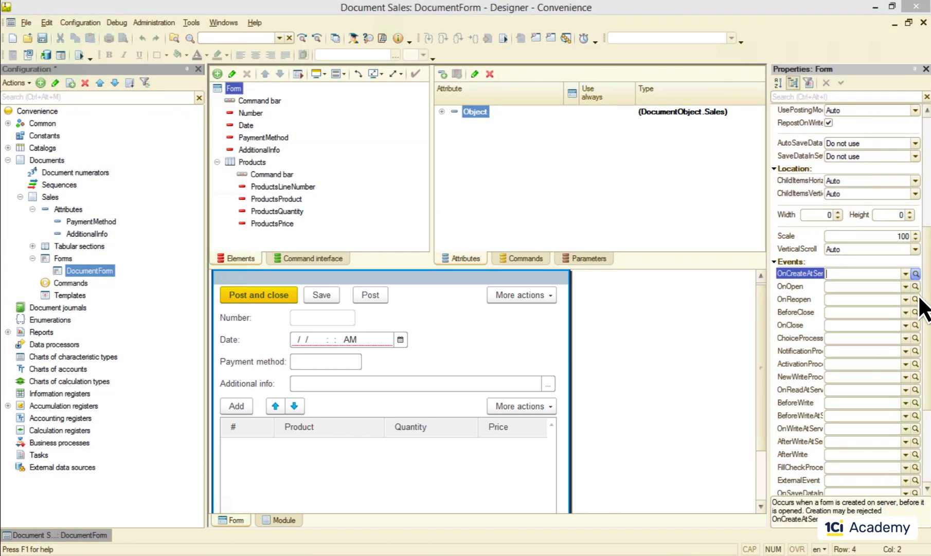
left_click(911, 272)
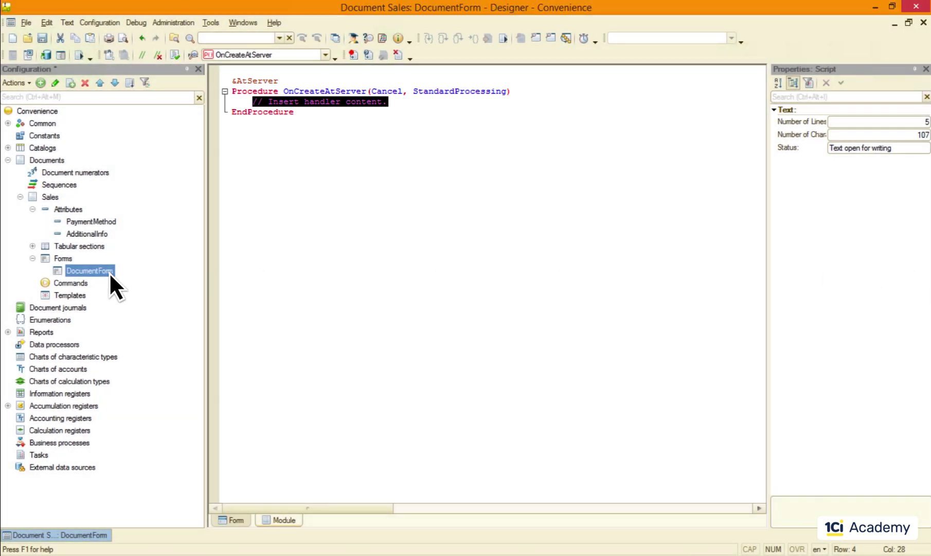
- Delete DocumentForm from the Sales Forms group, confirming with Yes
right_click(87, 272)
left_click(120, 357)
left_click(439, 292)
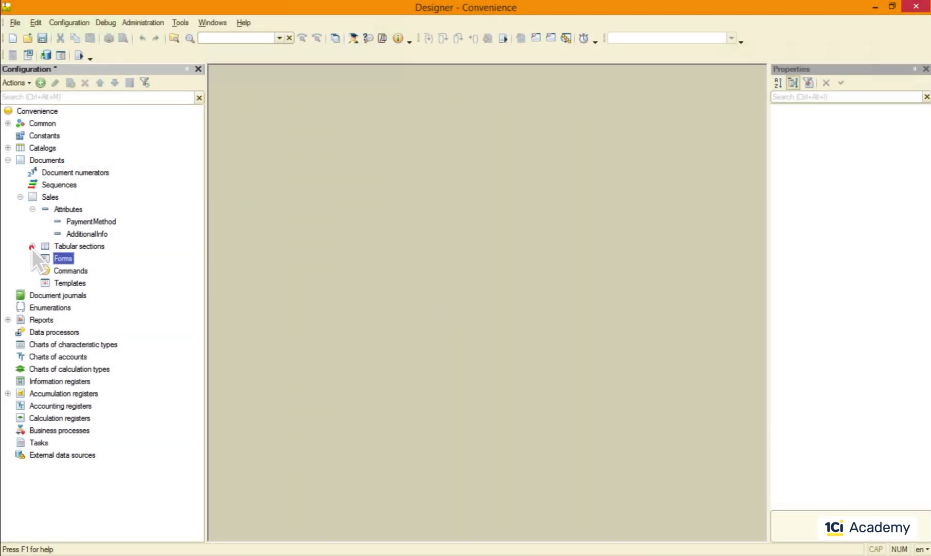
- Expand the Products tabular section, then open the Sales object module showing Posting(Cancel, Mode)
left_click(32, 246)
left_click(45, 259)
left_click(44, 195)
right_click(44, 195)
left_click(102, 205)
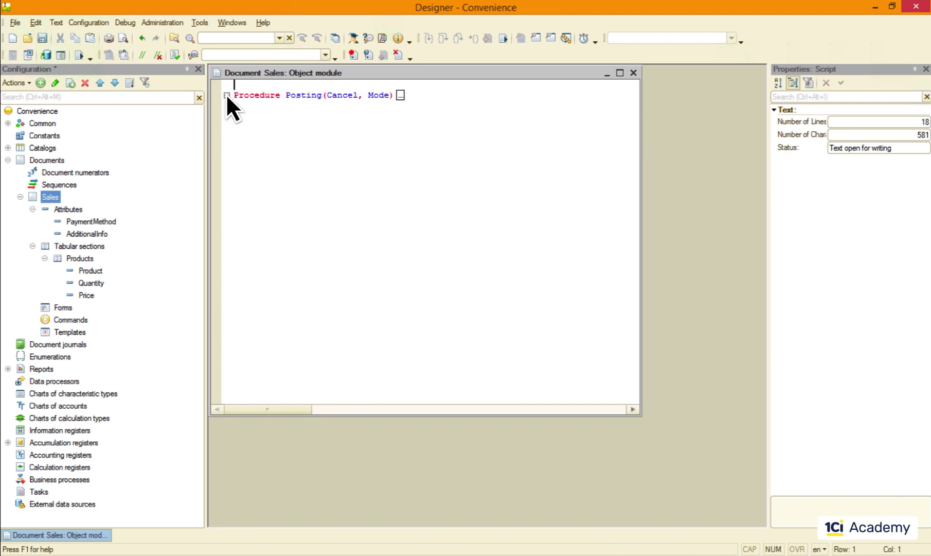